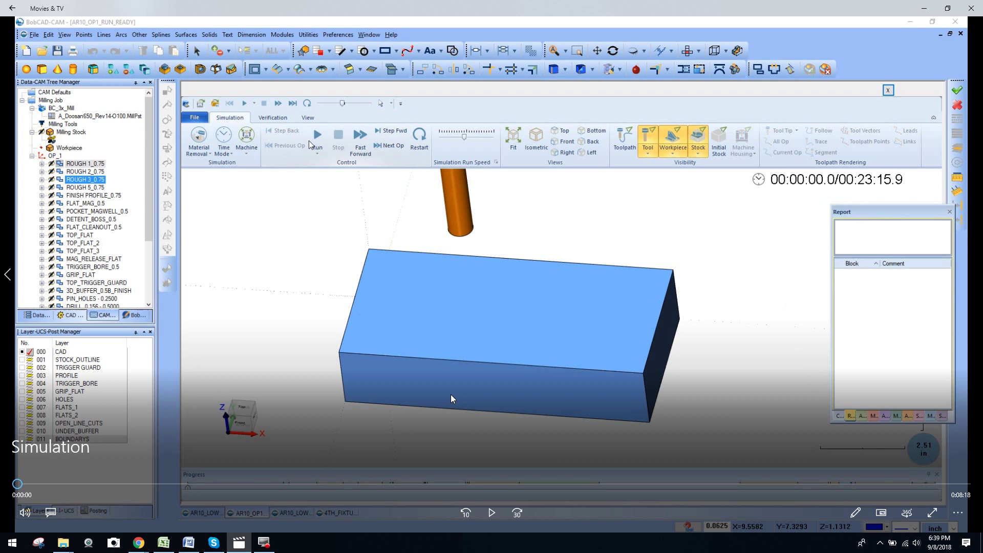
Start playback of the receiver machining simulation from the Simulation tab
left_click(489, 505)
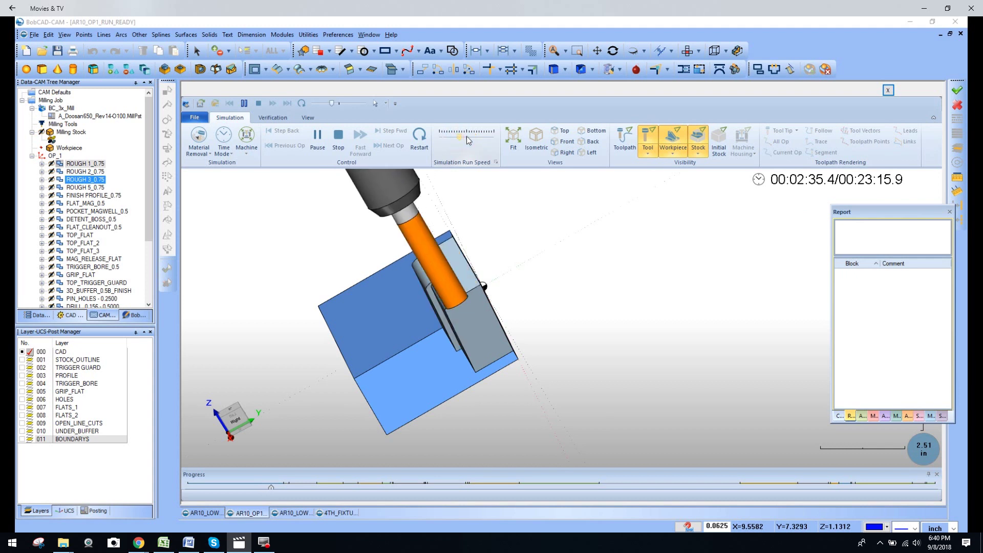
Raise the simulation run speed in stages and orbit to a new angle as roughing continues
left_click_drag(460, 140, 473, 141)
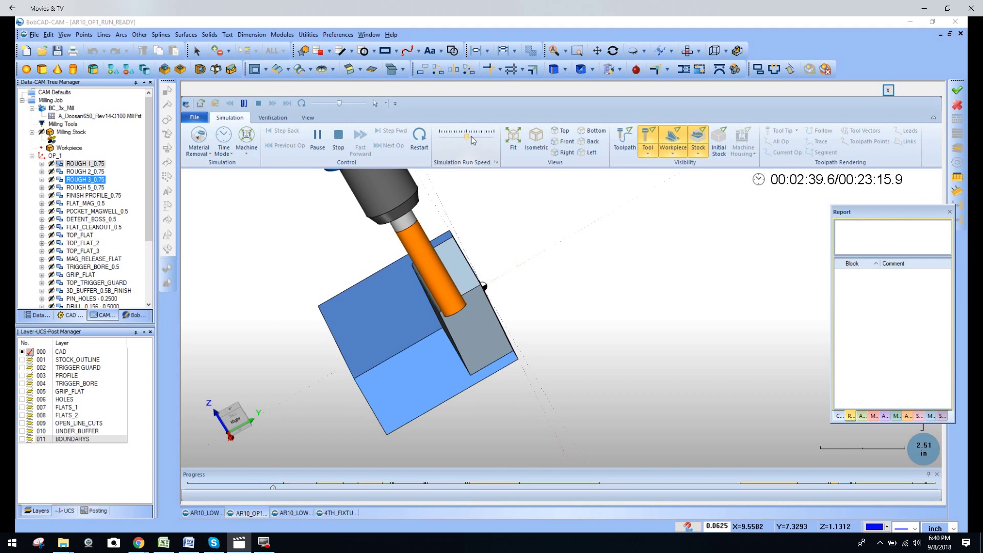
left_click(476, 139)
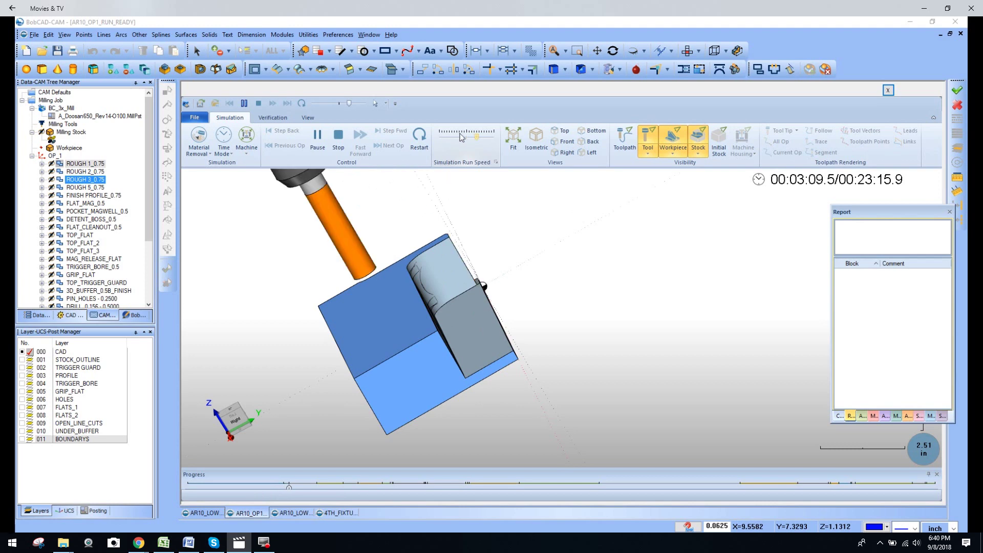
left_click(460, 137)
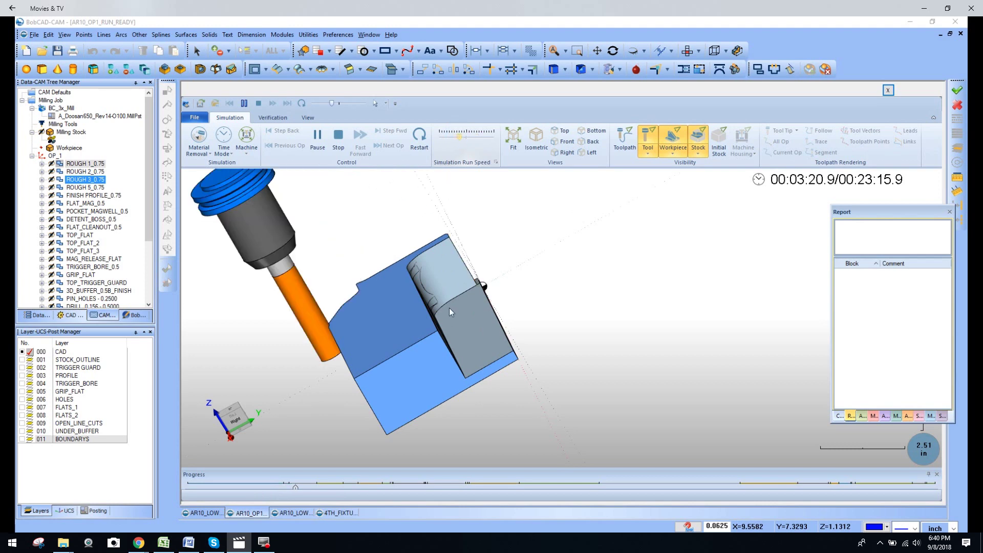
mouse_move(449, 312)
middle_mouse_down()
mouse_move(661, 293)
mouse_move(494, 296)
mouse_move(481, 213)
middle_mouse_up()
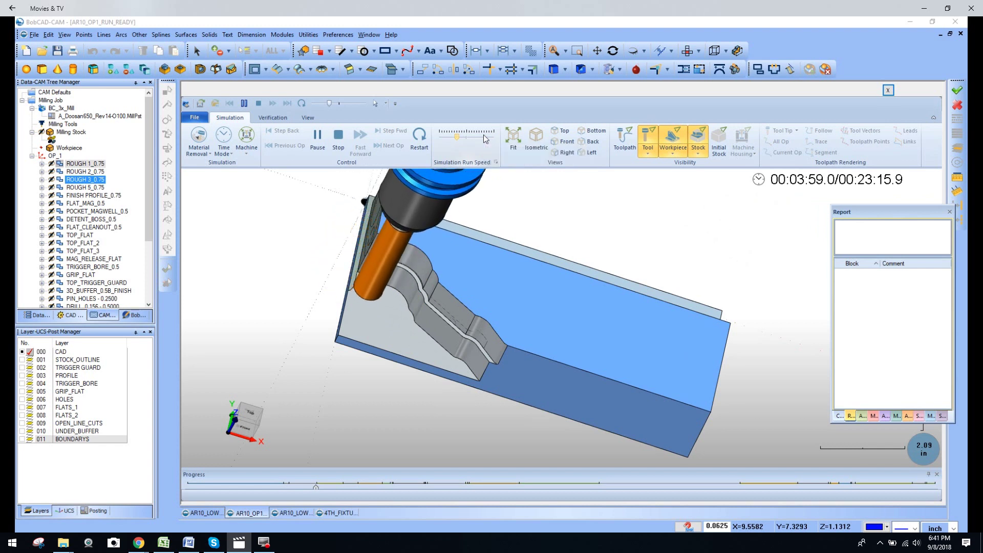
left_click(467, 139)
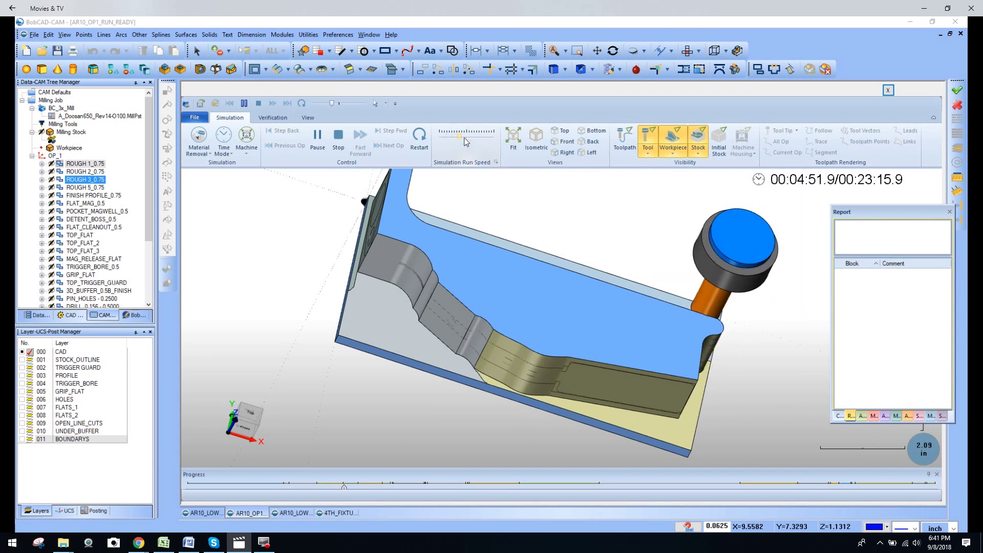
scroll(528, 308, "down", 3)
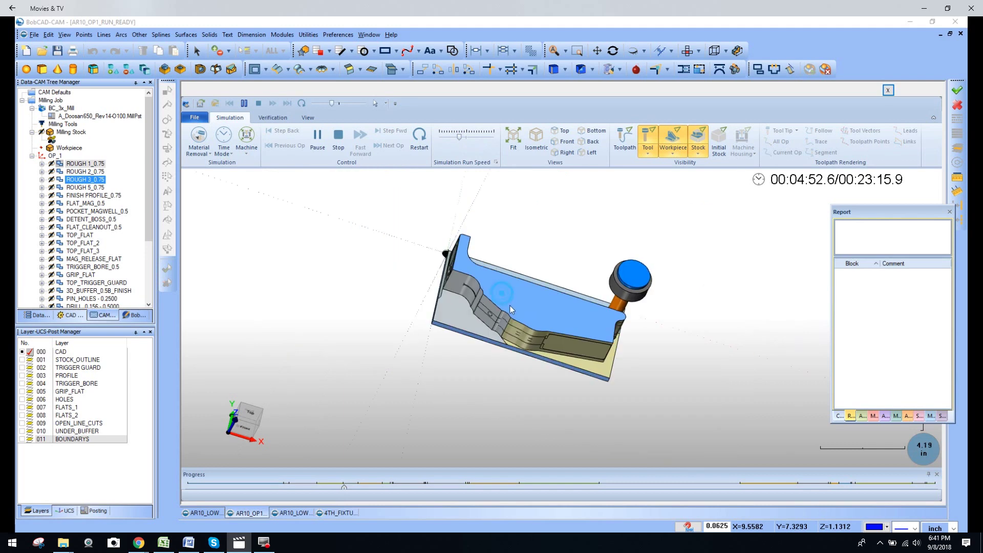
Orbit the receiver toward an isometric view while the simulation keeps cutting
mouse_move(509, 306)
middle_mouse_down()
mouse_move(498, 320)
mouse_move(554, 299)
mouse_move(541, 271)
middle_mouse_up()
scroll(555, 299, "up", 2)
scroll(543, 279, "up", 1)
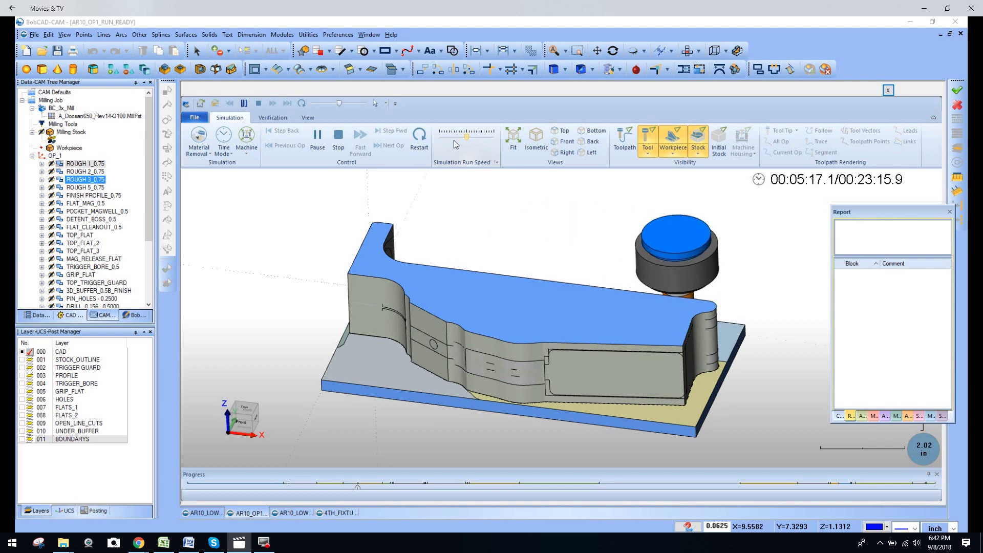
middle_click_drag(430, 268, 436, 287)
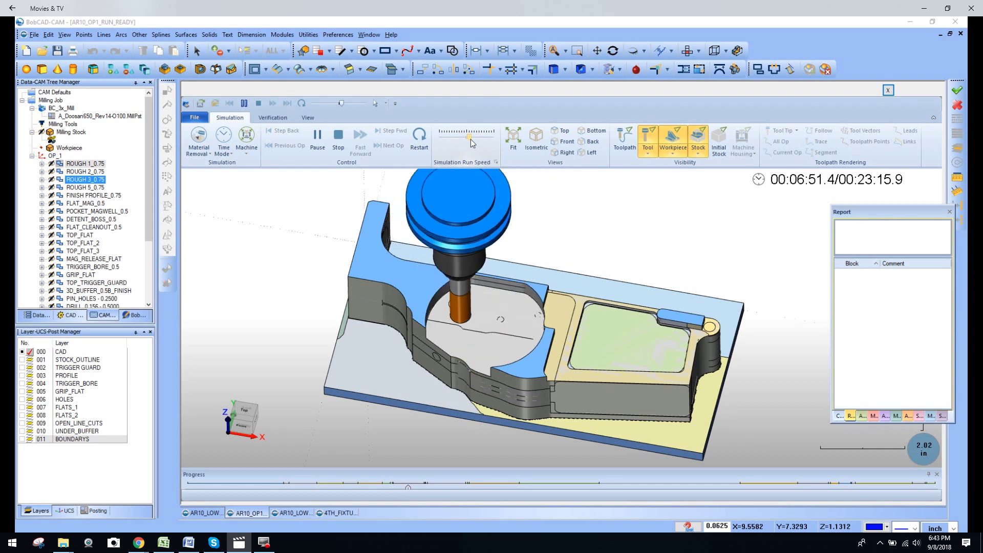
Ease the run speed down slightly, then set it much faster
left_click_drag(470, 142, 462, 142)
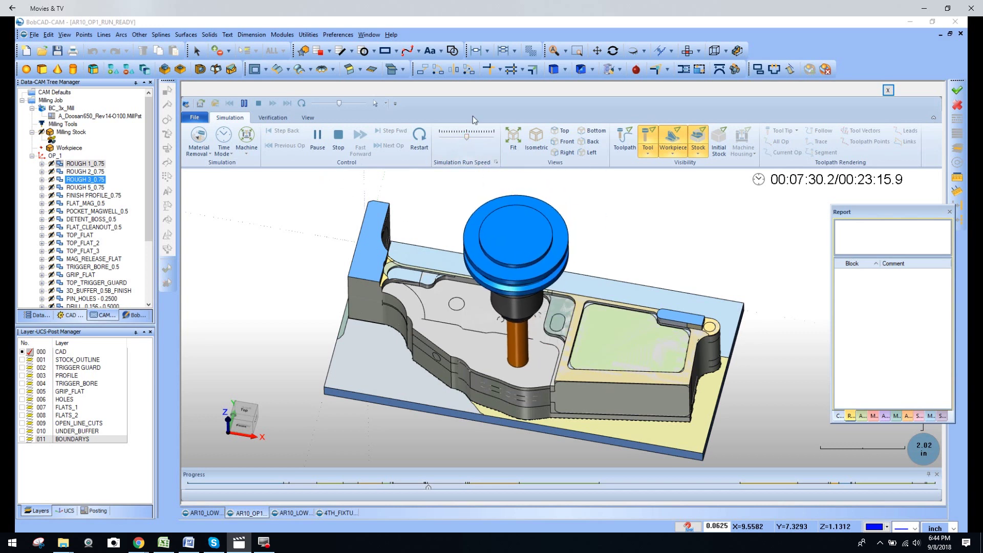
left_click(481, 136)
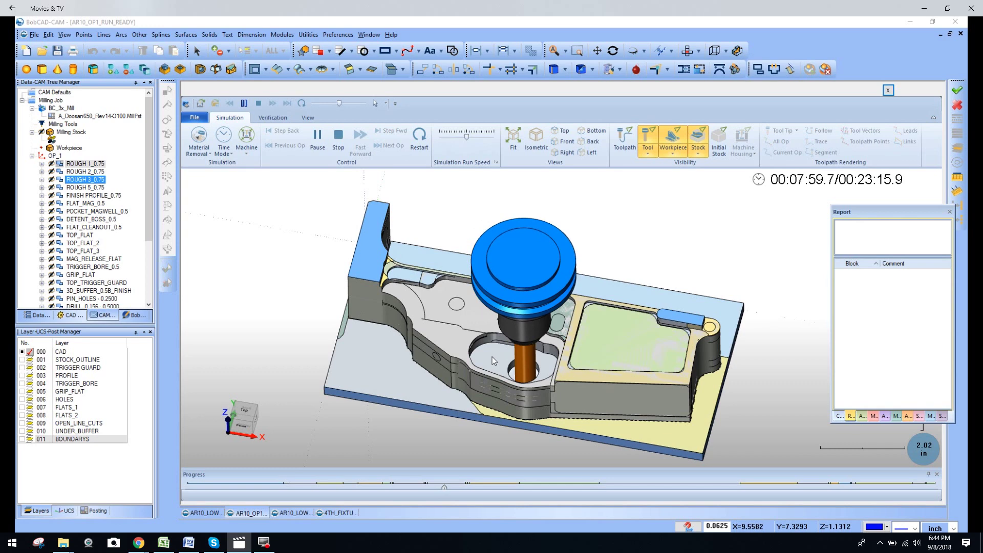
scroll(492, 361, "up", 2)
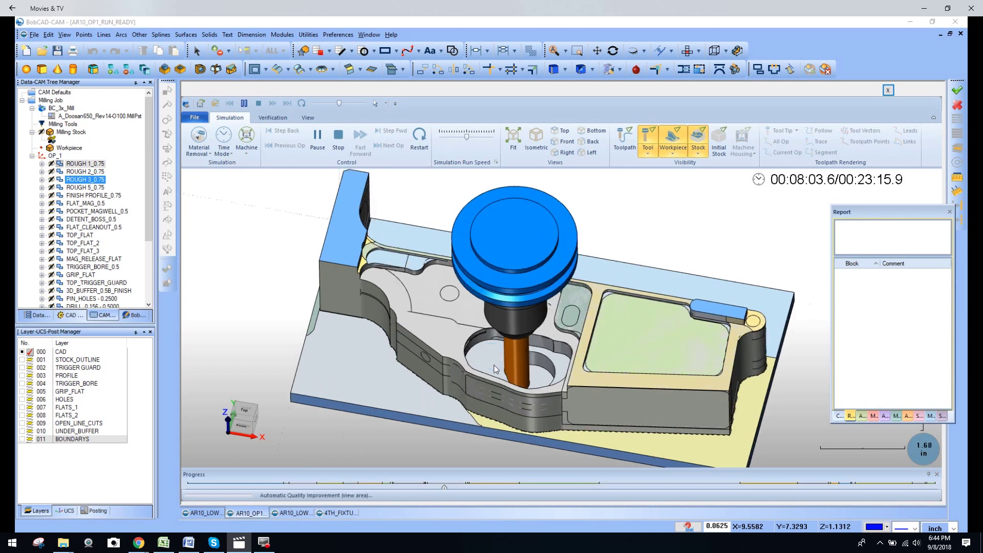
Orbit in closer to the receiver for a rotated view of the roughed pockets
middle_click_drag(493, 359, 478, 373)
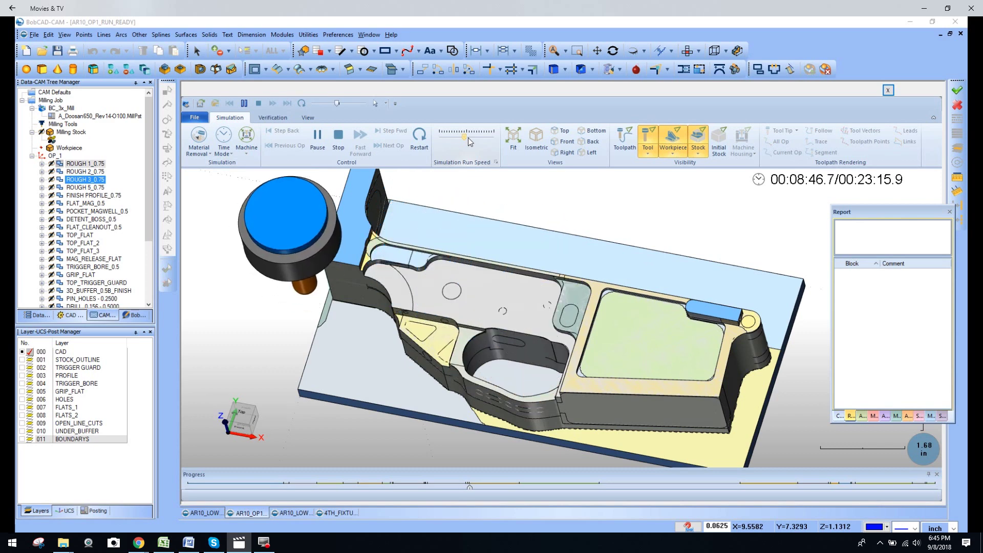
Orbit toward a near-front angle on the receiver, then slow the simulation playback
middle_click_drag(407, 336, 488, 296)
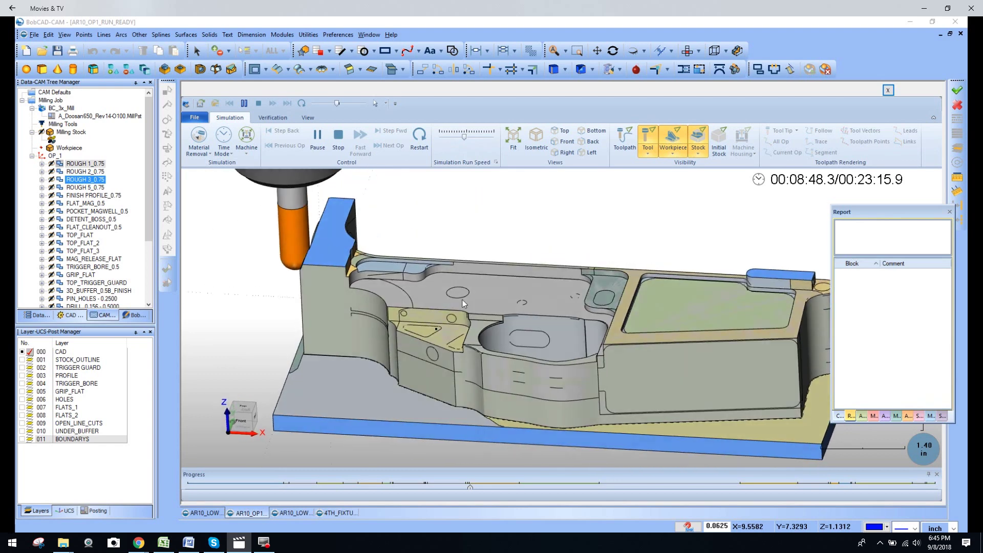
scroll(489, 297, "up", 1)
scroll(489, 298, "up", 1)
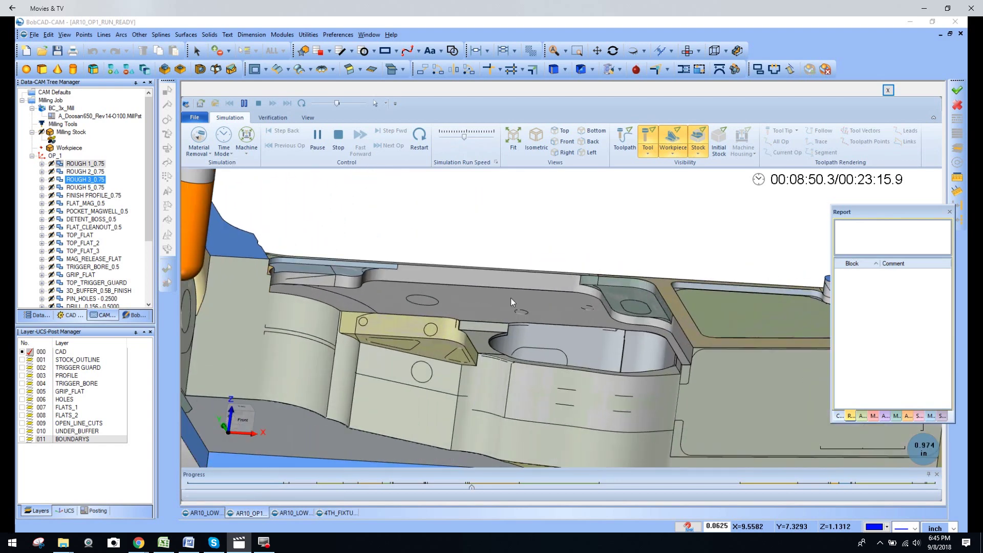
scroll(500, 294, "down", 4)
scroll(462, 288, "up", 3)
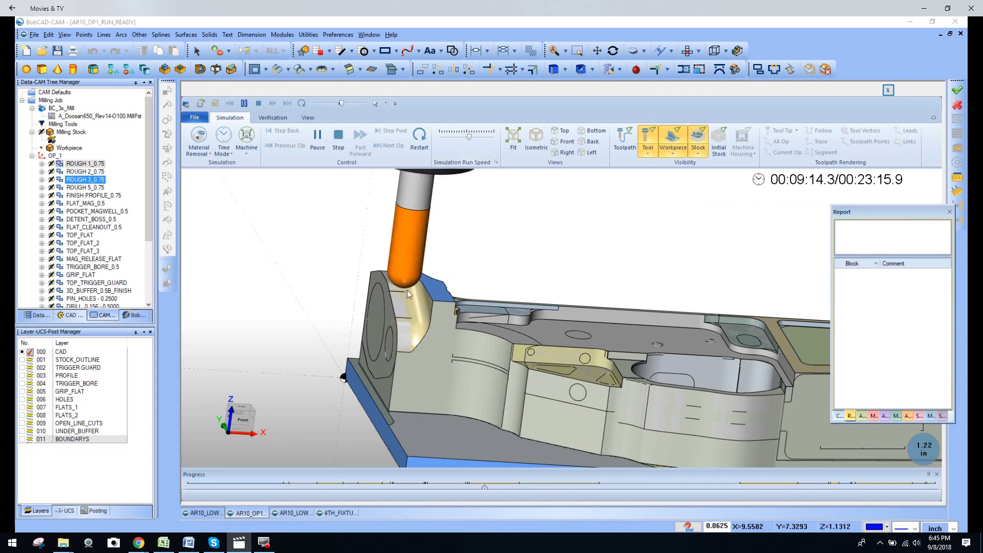
scroll(432, 300, "down", 1)
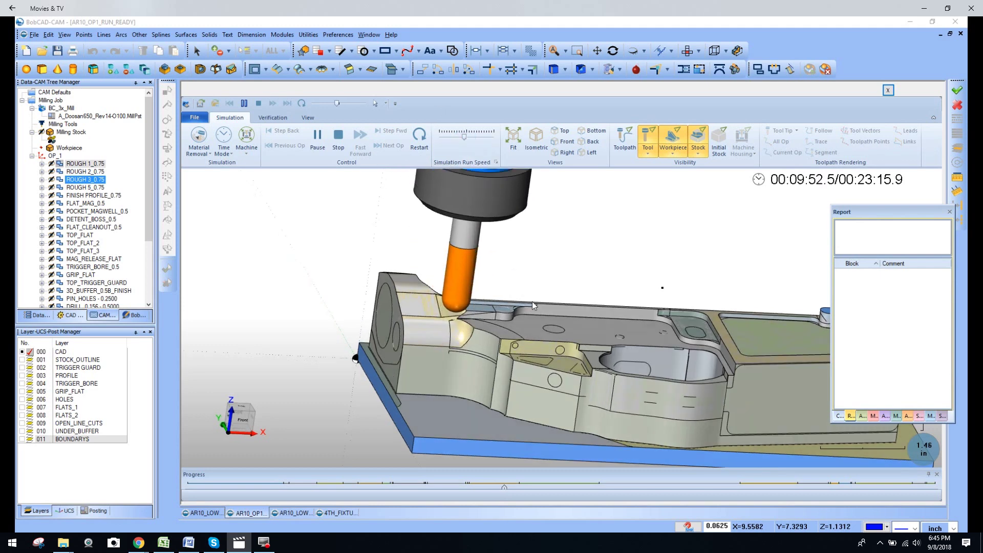
middle_click_drag(532, 301, 543, 311)
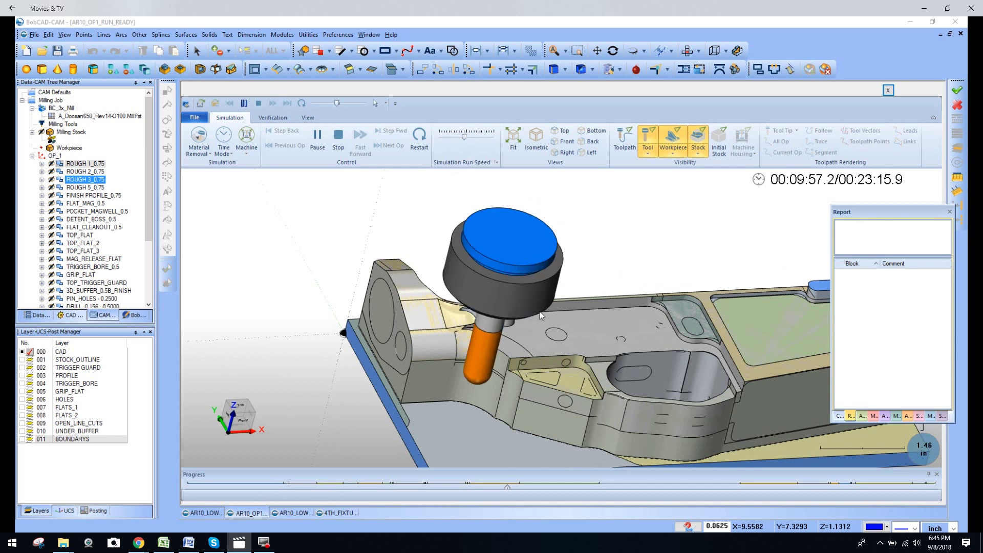
left_click(472, 137)
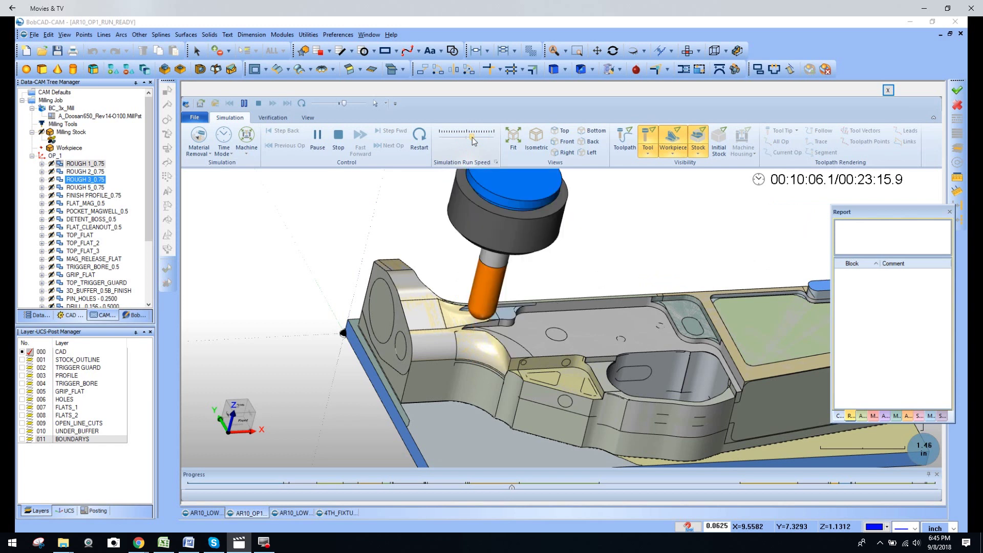
left_click_drag(473, 137, 463, 137)
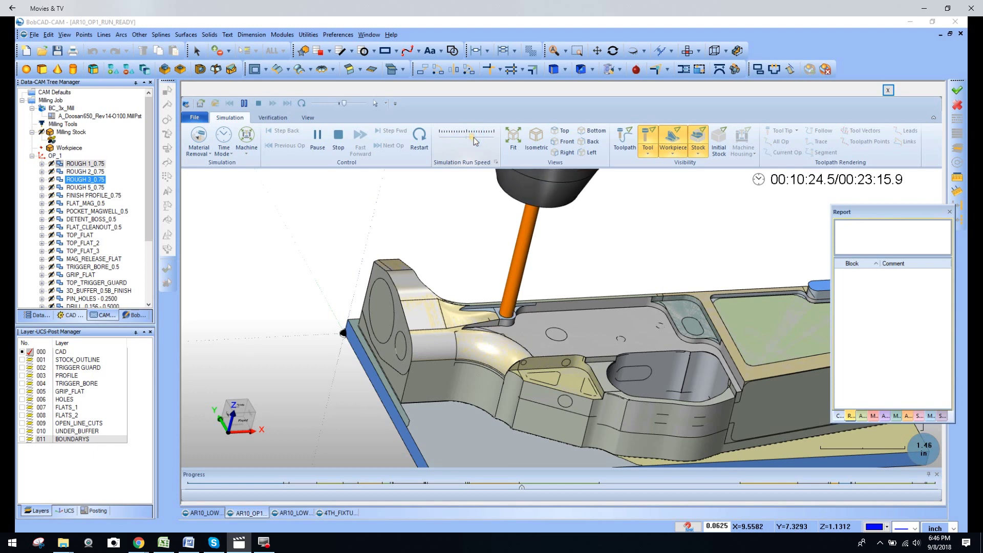
scroll(501, 281, "down", 2)
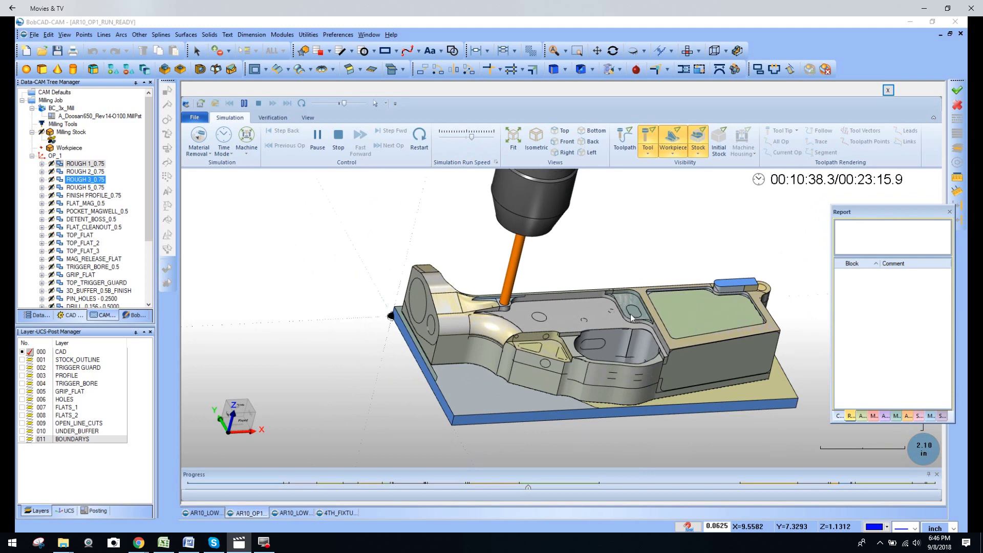
scroll(647, 313, "up", 1)
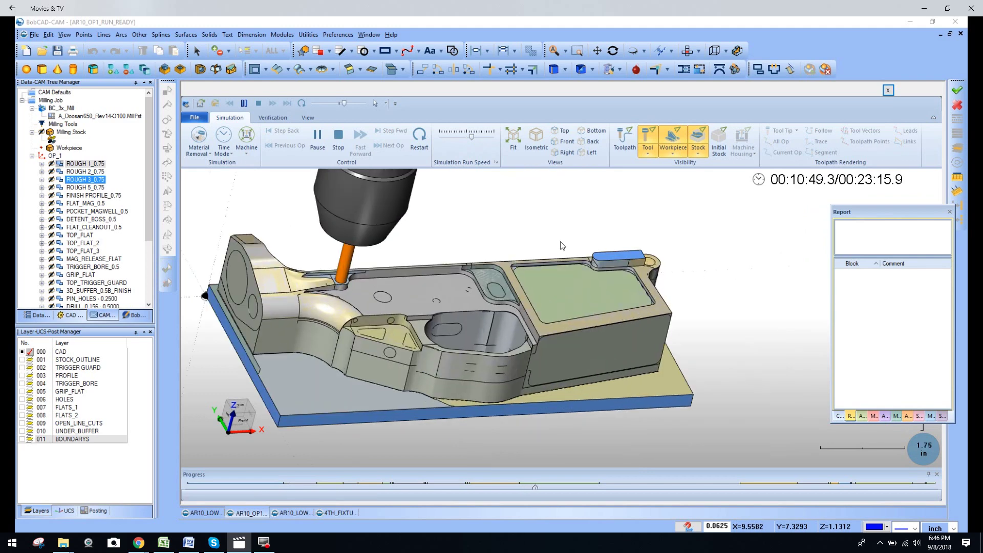
Tune the run speed up and down as the simulation runs toward 23:00
left_click(477, 140)
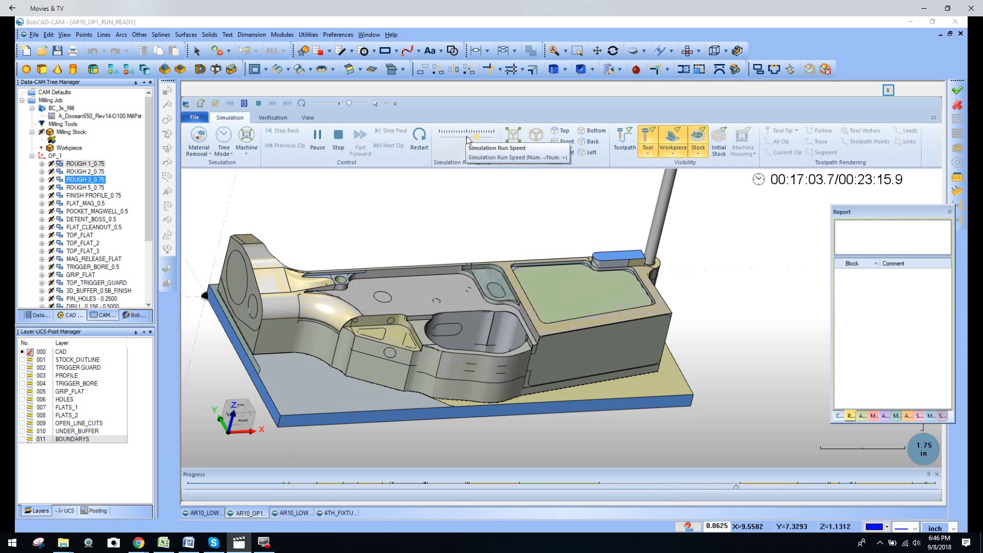
left_click(467, 137)
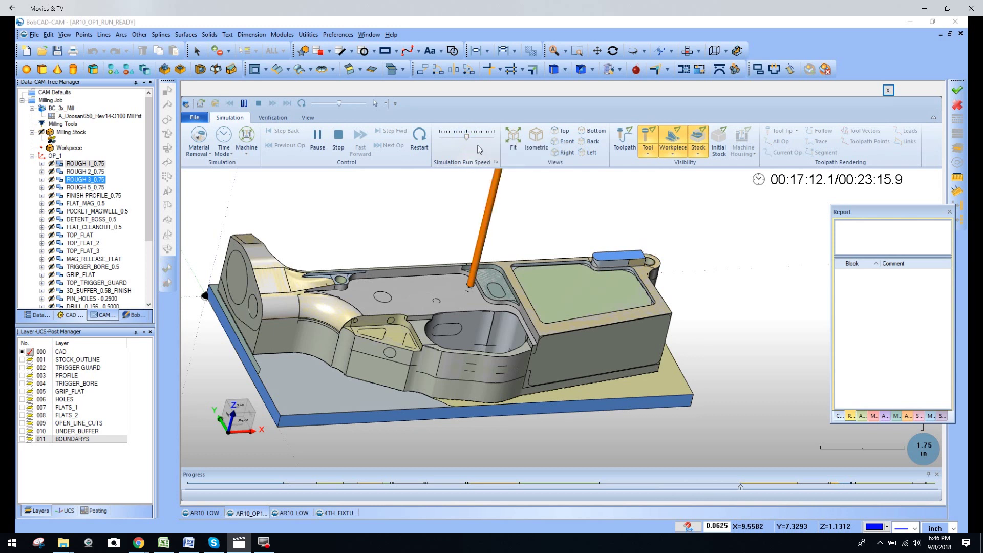
left_click(481, 137)
left_click(483, 139)
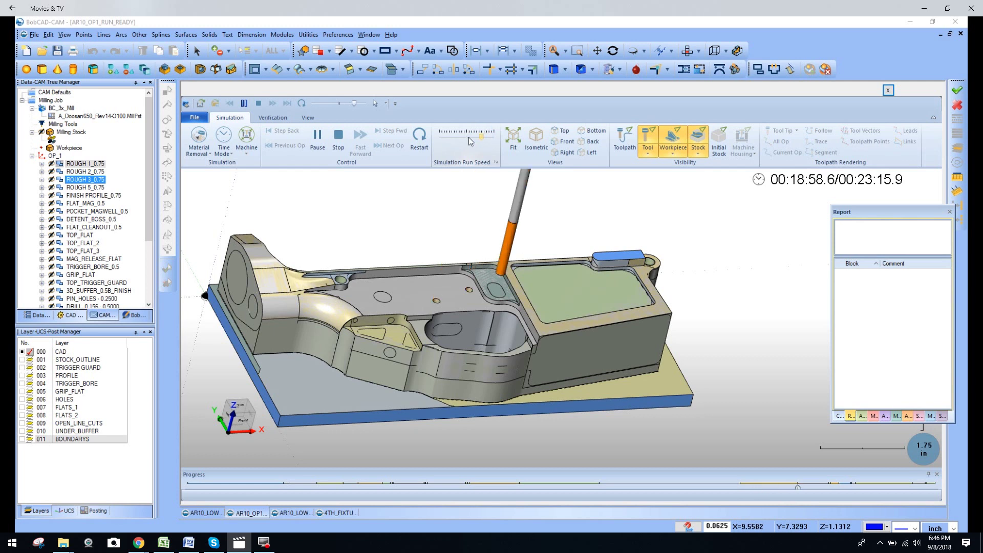
left_click(471, 138)
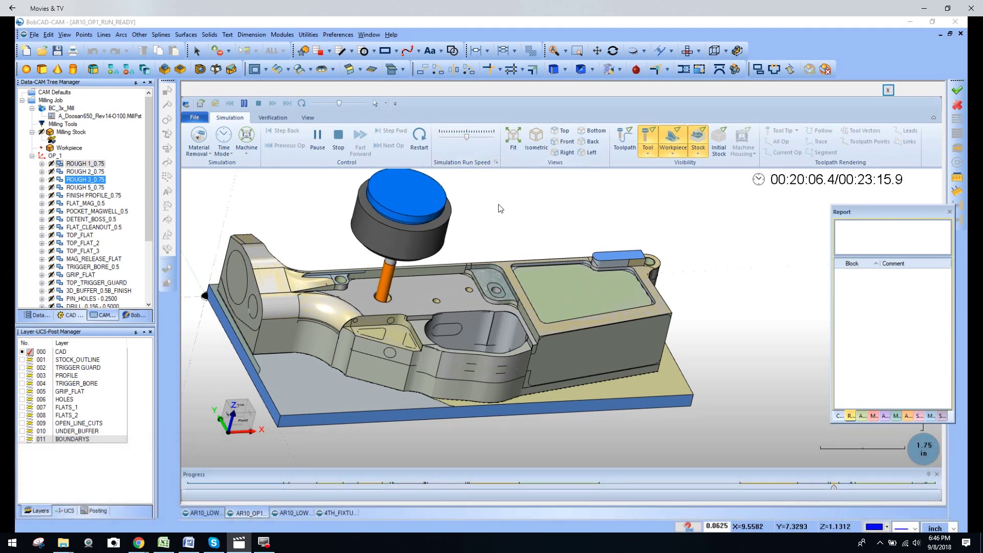
left_click(476, 138)
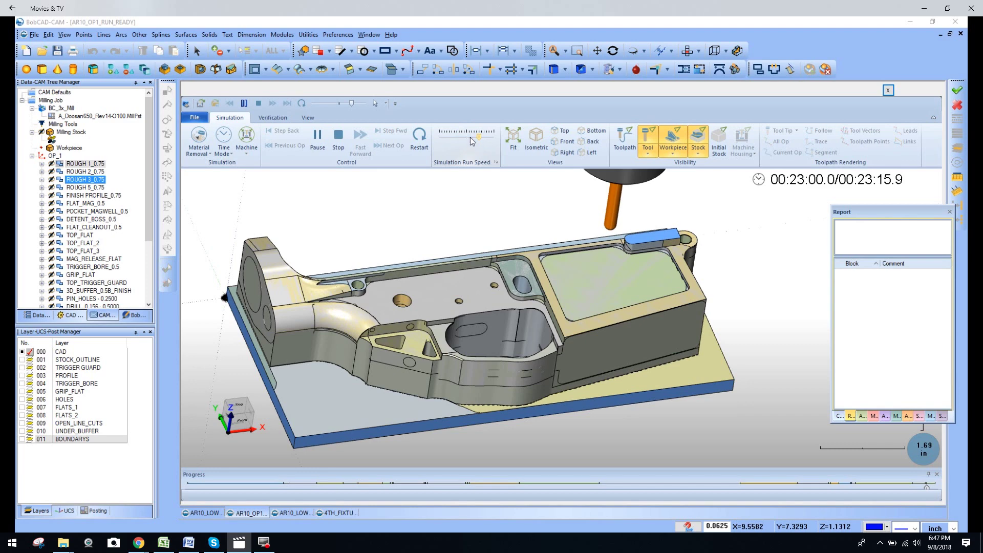
scroll(665, 254, "up", 3)
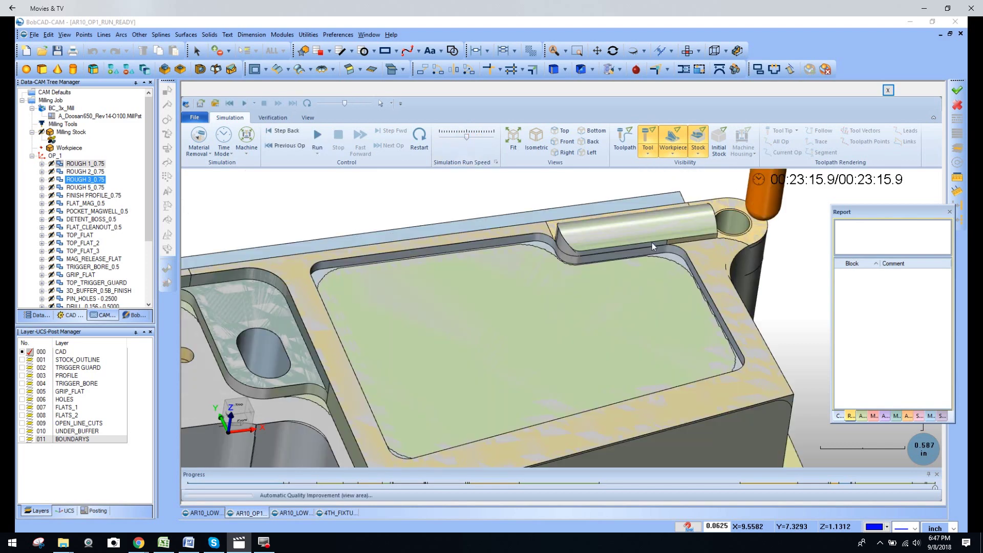
scroll(638, 246, "down", 4)
scroll(629, 255, "down", 1)
Orbit the finished receiver from a top-down view to an angled front view
middle_click_drag(629, 253, 478, 347)
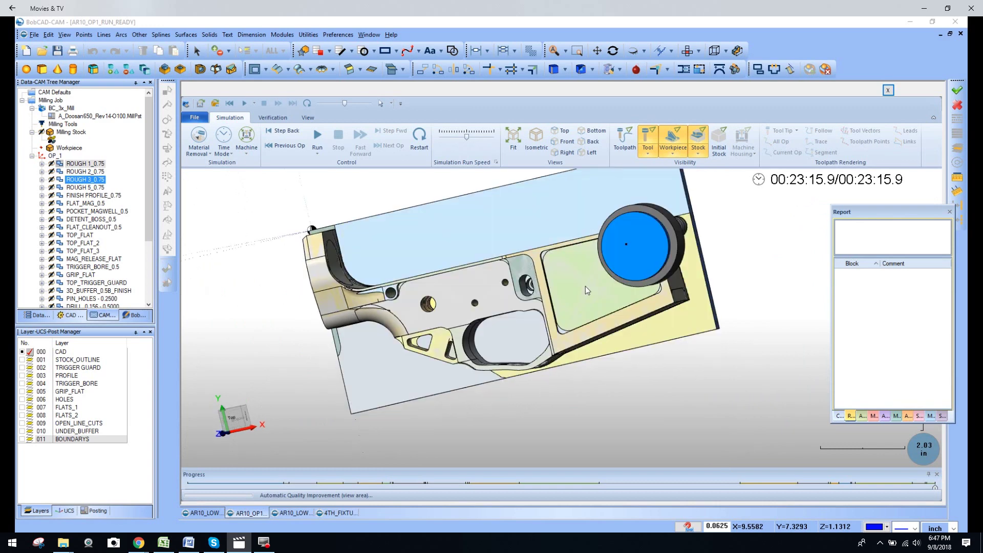
scroll(480, 348, "up", 5)
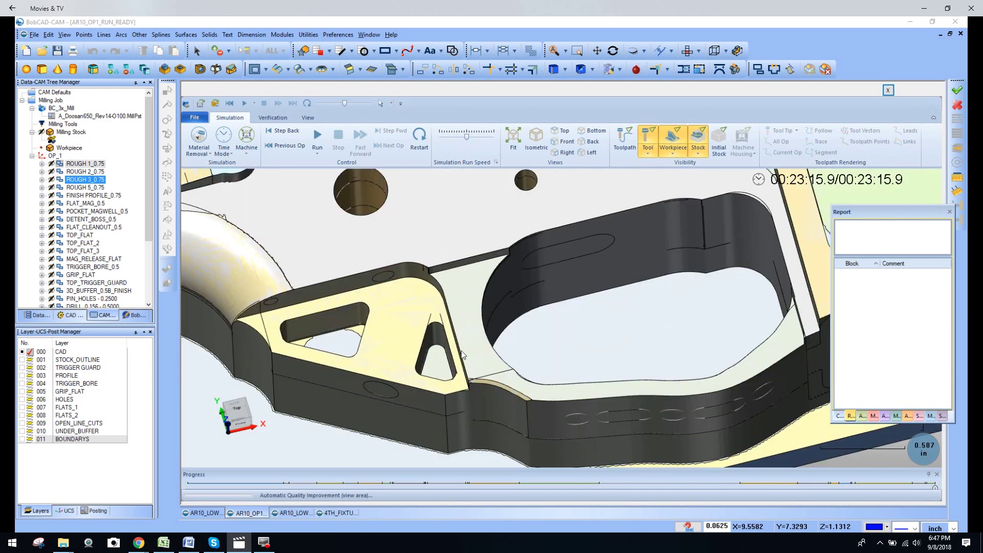
scroll(447, 372, "down", 1)
scroll(447, 372, "down", 1)
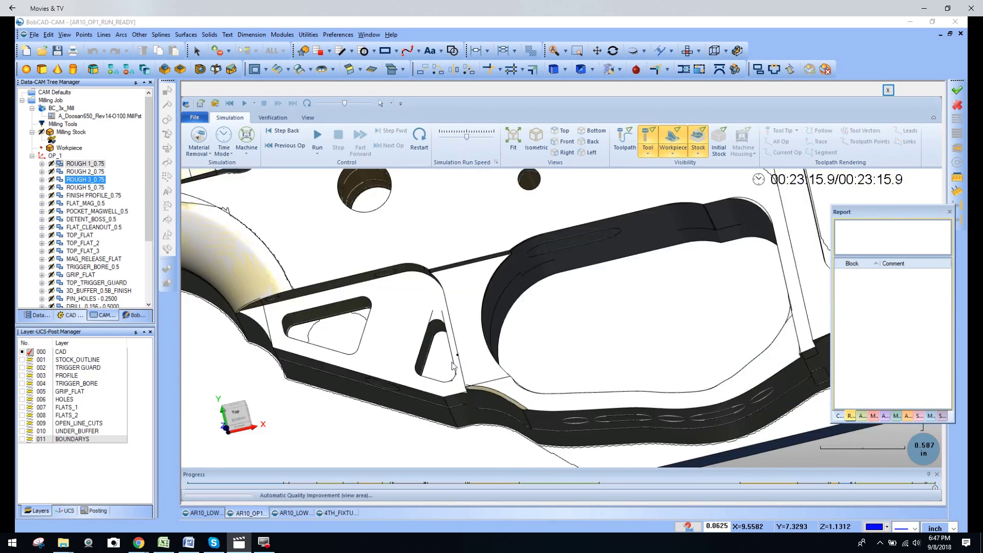
scroll(446, 371, "down", 2)
scroll(480, 365, "up", 1)
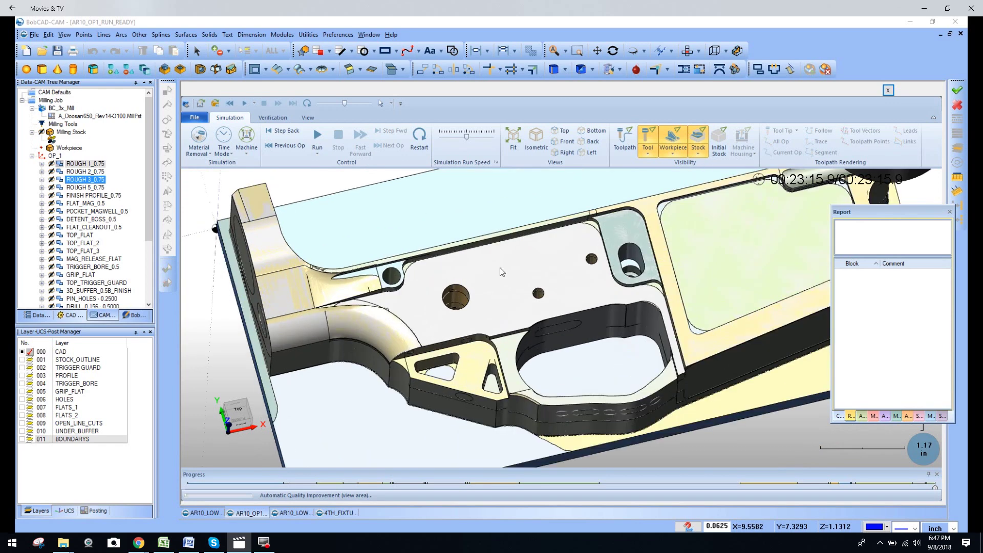
scroll(500, 273, "up", 1)
scroll(503, 273, "up", 1)
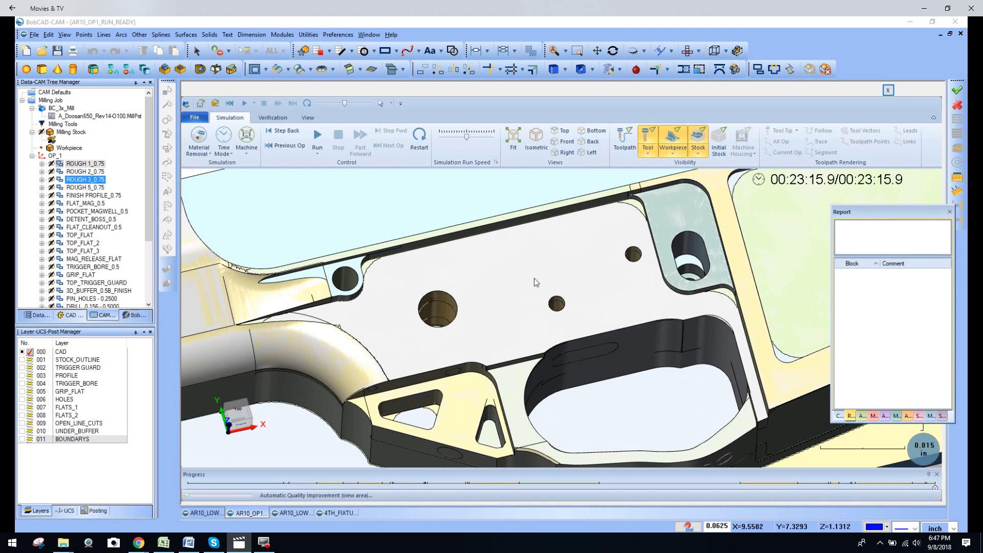
scroll(471, 261, "up", 5)
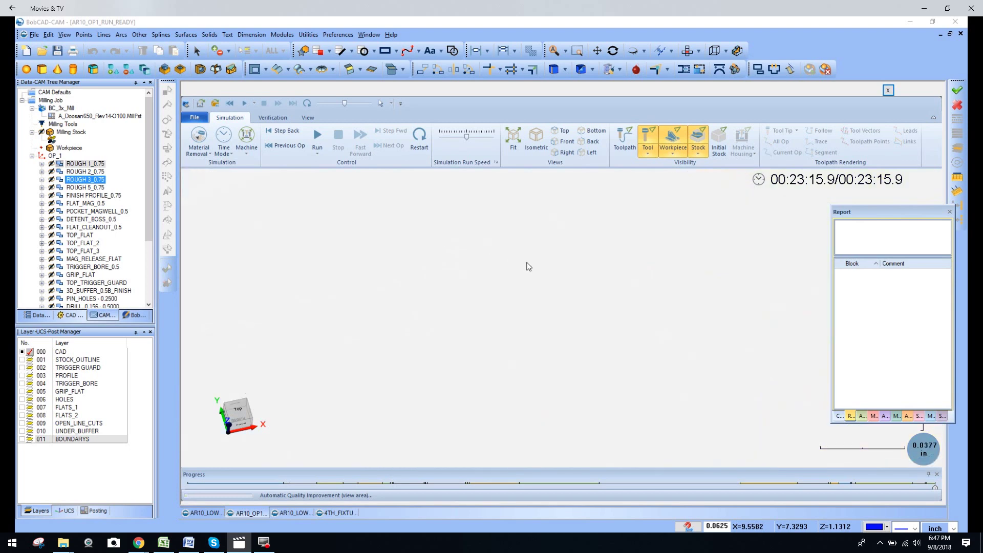
scroll(524, 266, "down", 3)
scroll(524, 267, "down", 6)
middle_click_drag(550, 259, 452, 313)
scroll(461, 307, "up", 5)
scroll(453, 313, "down", 2)
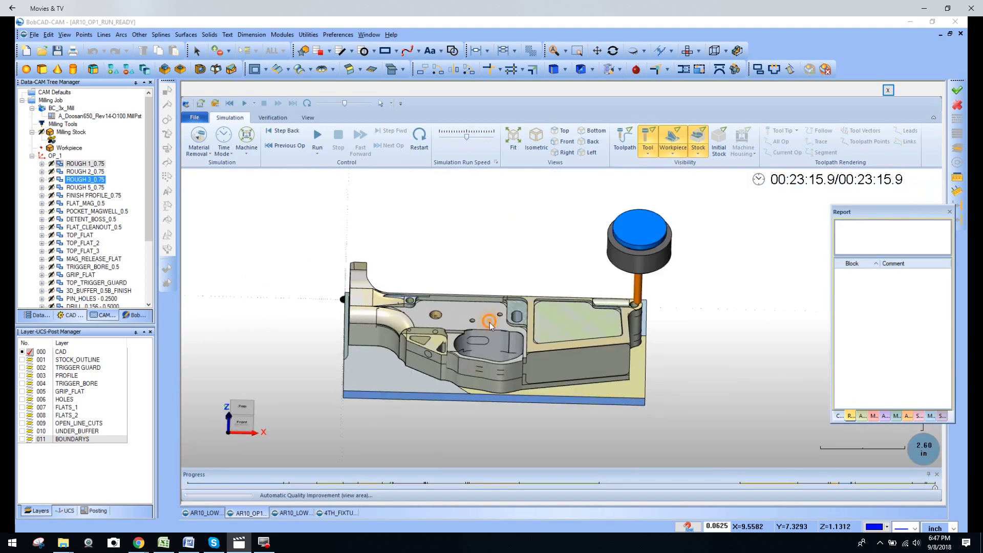
middle_click_drag(519, 328, 606, 301)
scroll(606, 301, "up", 3)
scroll(606, 302, "up", 2)
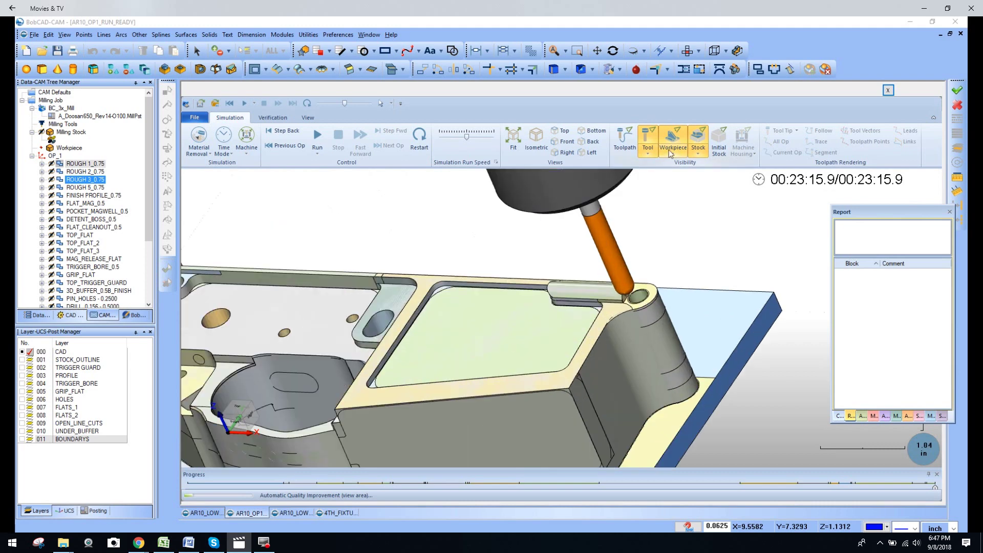
Set the Workpiece visibility to Hide and orbit to a flatter front-on view
left_click(674, 152)
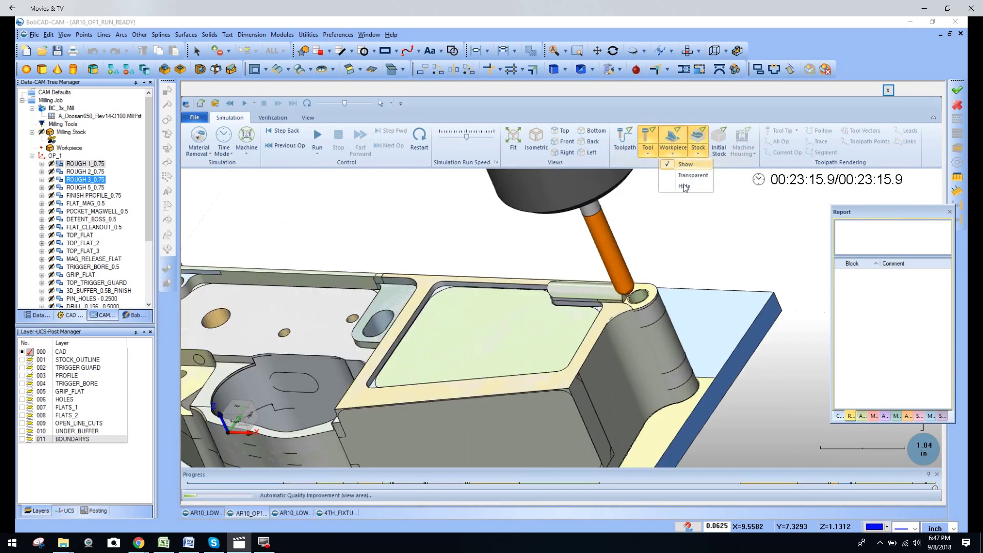
left_click(681, 190)
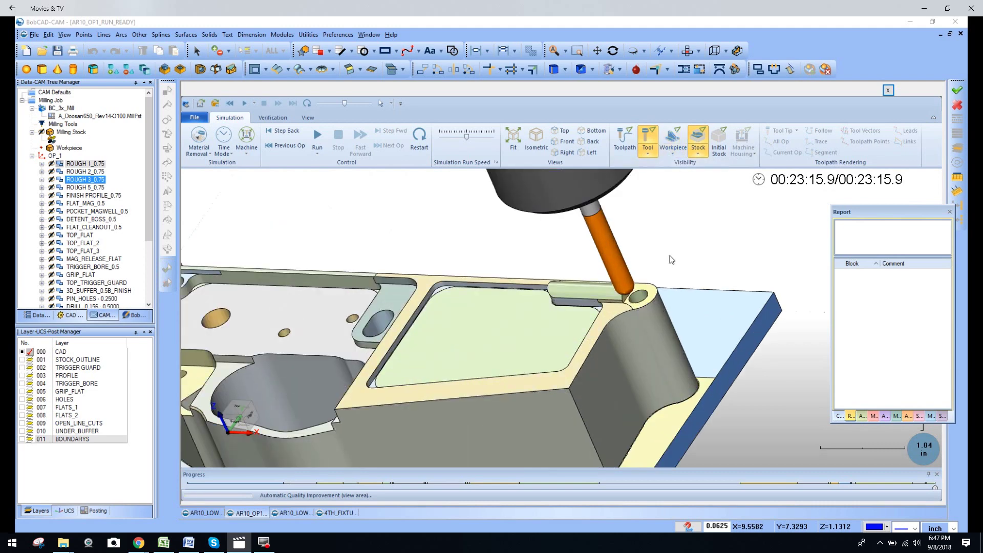
scroll(612, 296, "down", 5)
mouse_move(612, 296)
middle_mouse_down()
mouse_move(390, 268)
mouse_move(449, 359)
mouse_move(377, 226)
mouse_move(391, 265)
mouse_move(354, 256)
mouse_move(448, 279)
mouse_move(432, 303)
middle_mouse_up()
scroll(392, 268, "up", 4)
scroll(377, 225, "down", 3)
scroll(377, 226, "up", 3)
scroll(378, 225, "down", 2)
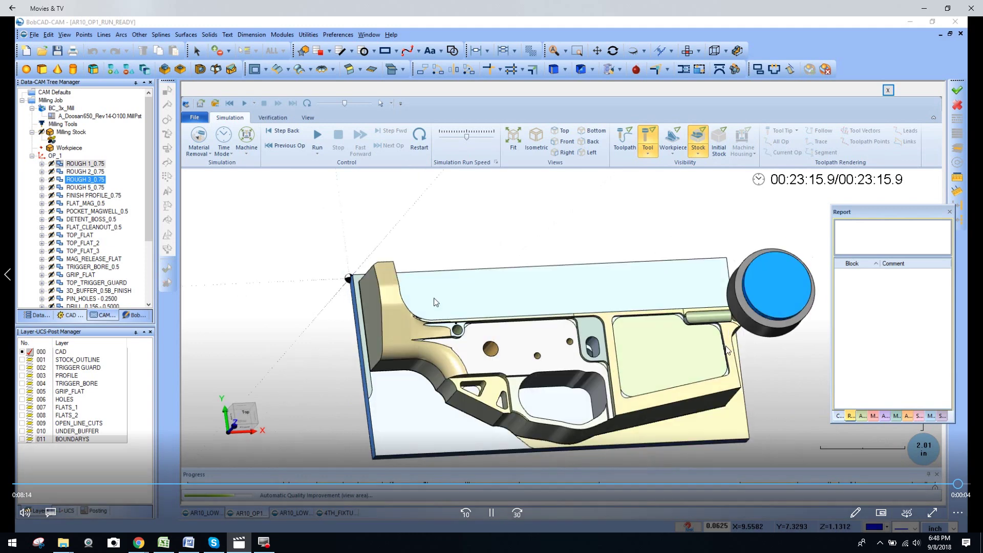
scroll(575, 350, "up", 3)
scroll(575, 349, "down", 3)
middle_click_drag(522, 293, 487, 258)
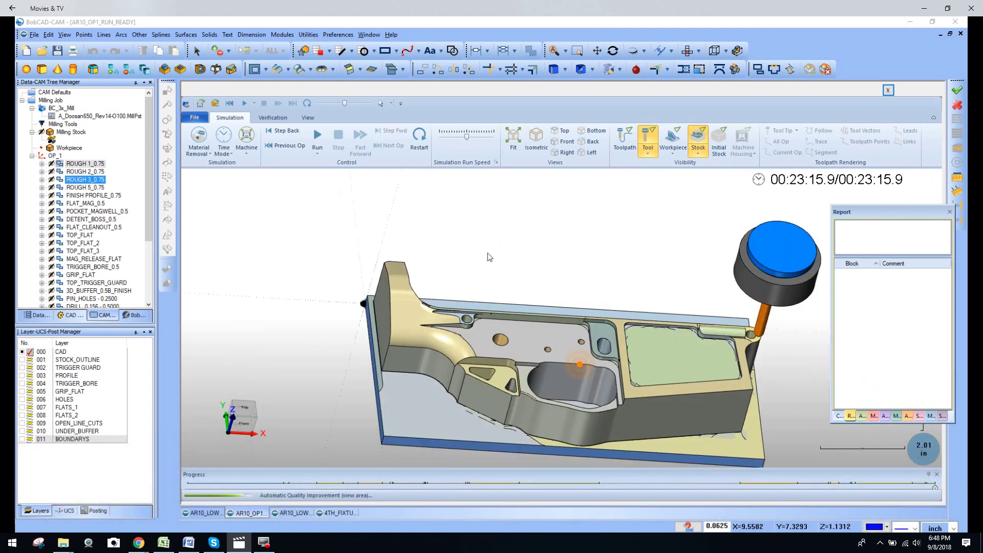
scroll(487, 257, "up", 3)
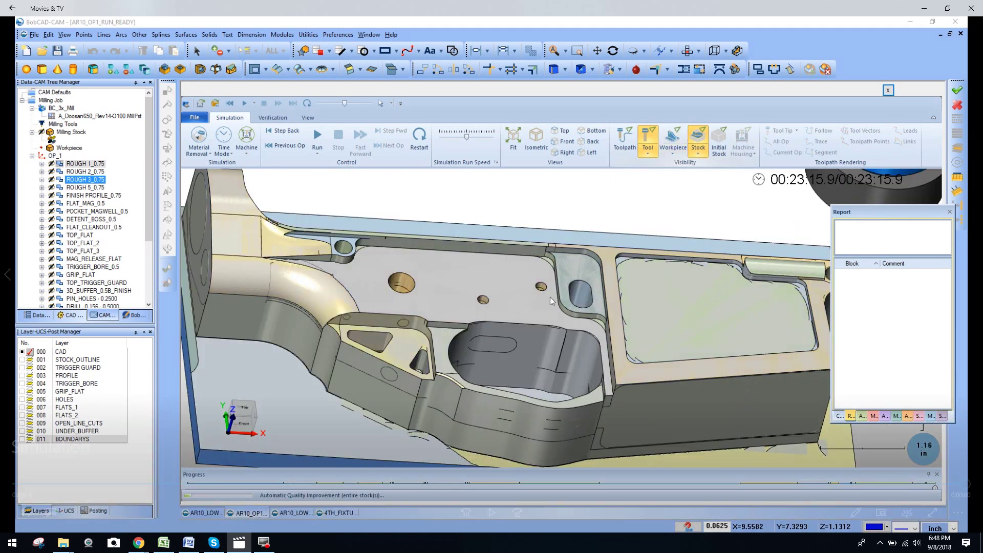
left_click(725, 349)
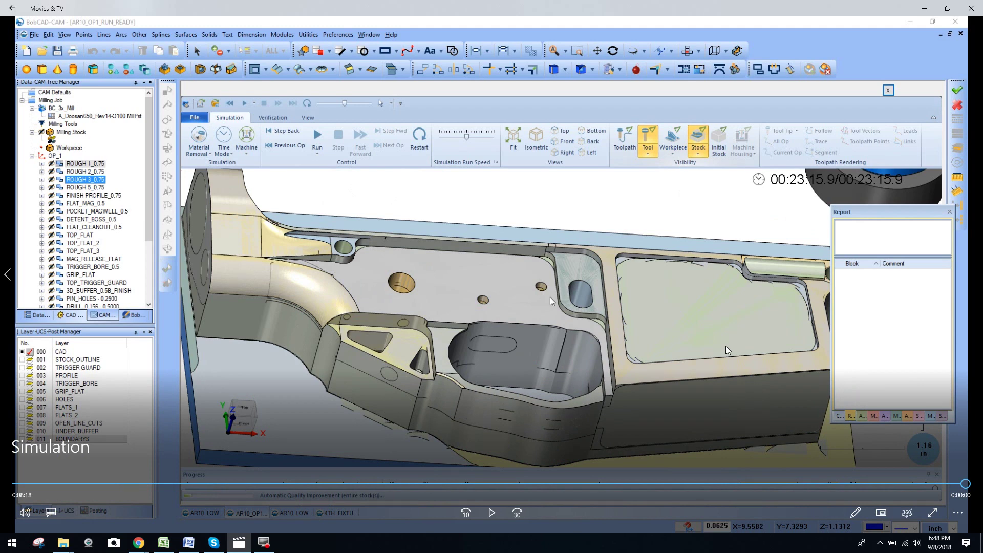